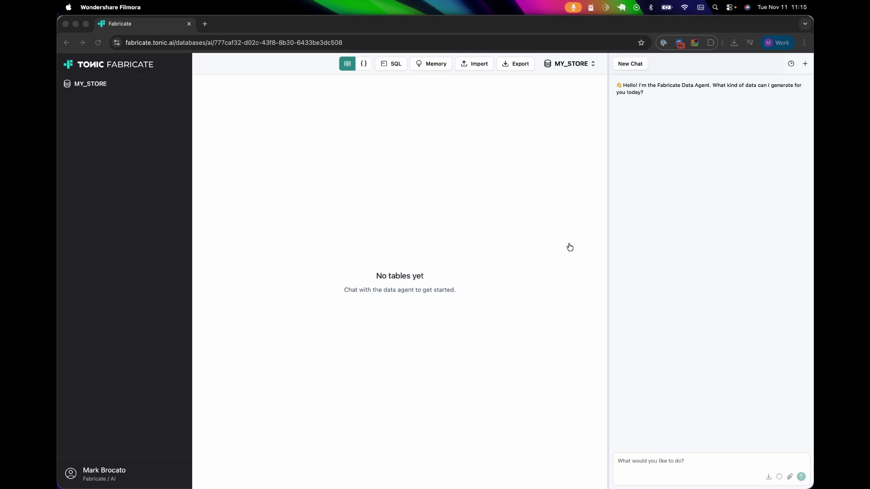
# Switch to the code editor and review the table definitions in ecommerce.sql from the first enum types through the payments table.
pyautogui.press('super+Tab')
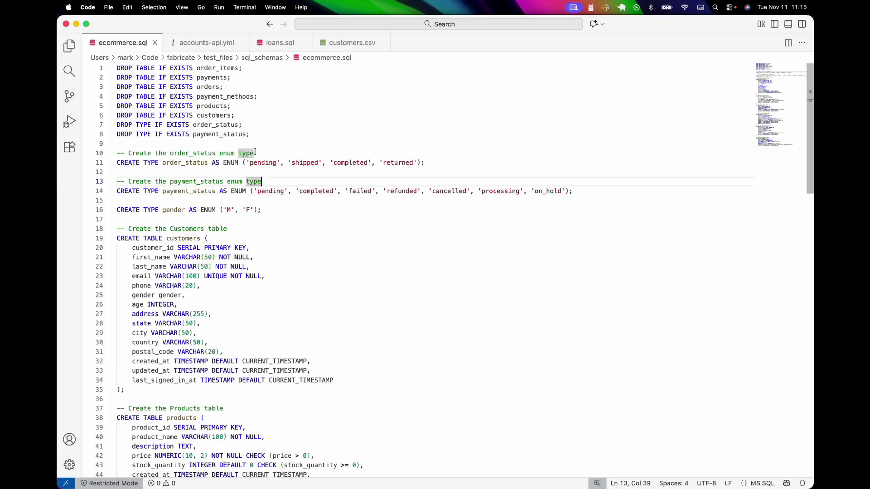
pyautogui.scroll(-5, 259, 153)
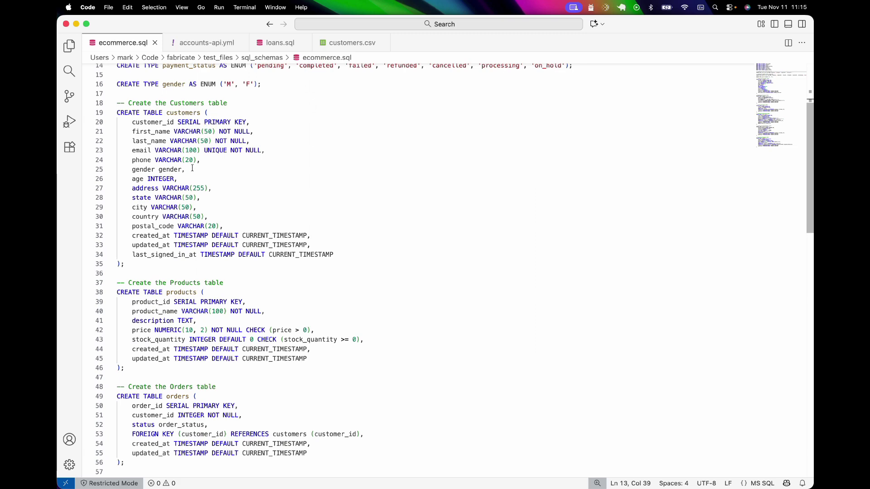
pyautogui.scroll(-15, 217, 217)
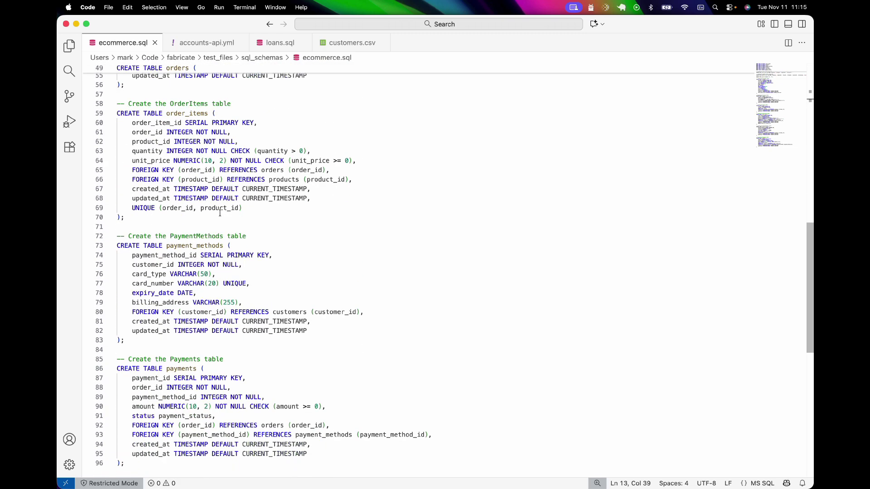
pyautogui.scroll(-4, 227, 208)
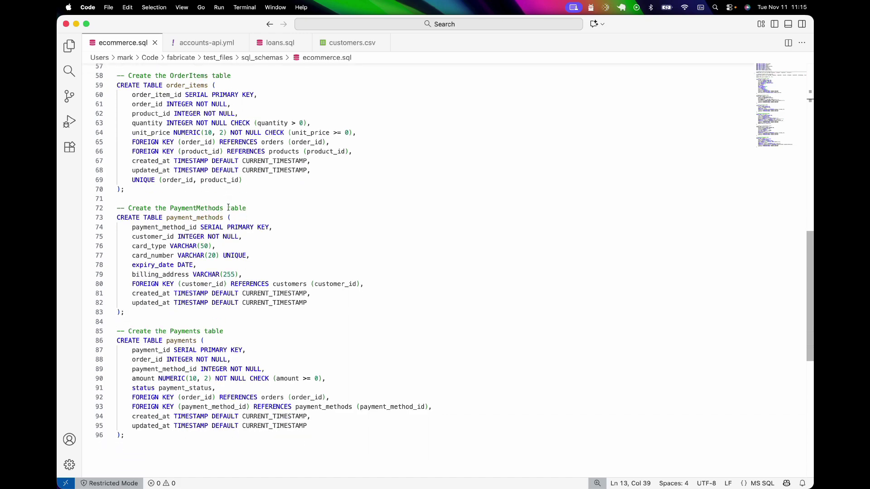
pyautogui.scroll(20, 228, 208)
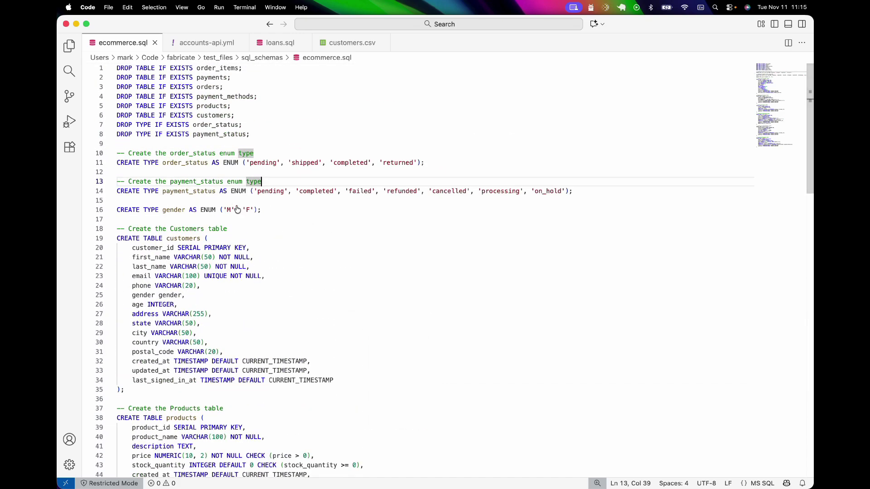
# Attach ecommerce.sql from the sql_schemas folder in Finder to the Fabricate chat and send "Generate data for this:".
pyautogui.press('super+Tab')
pyautogui.press('super+Tab')
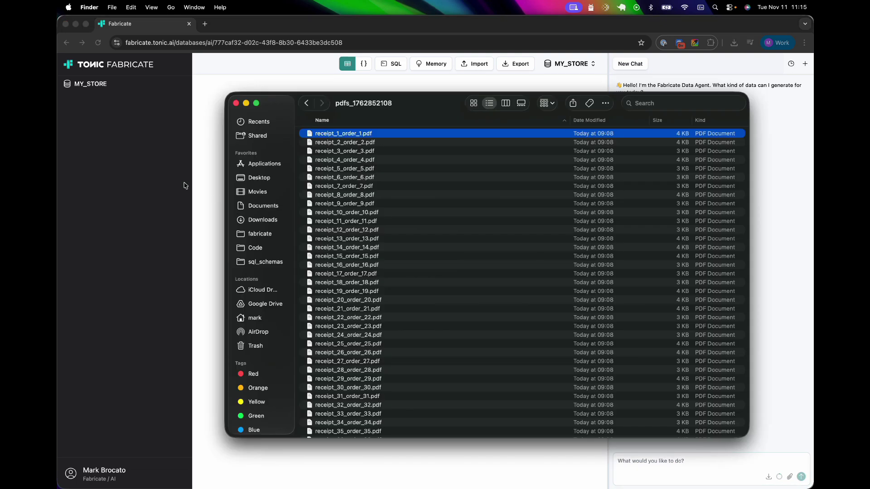
pyautogui.click(261, 262)
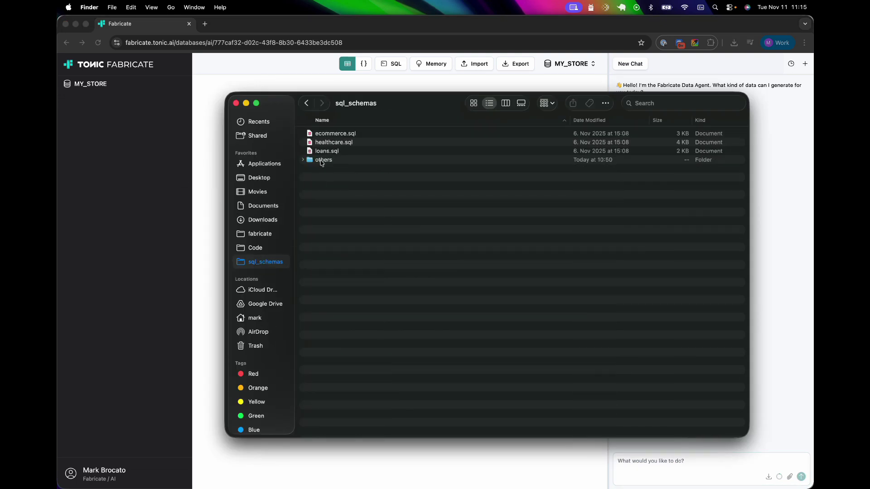
pyautogui.moveTo(337, 135); pyautogui.dragTo(671, 449)
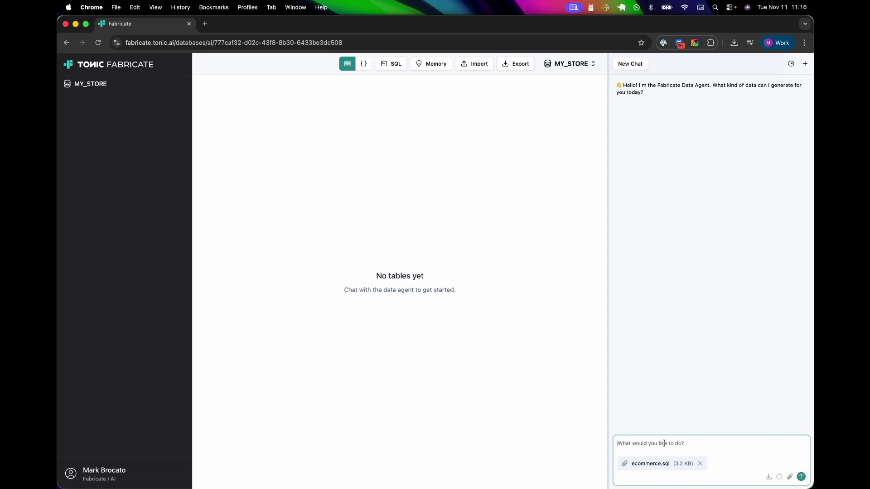
pyautogui.write('Generate data for this:')
pyautogui.press('Return')
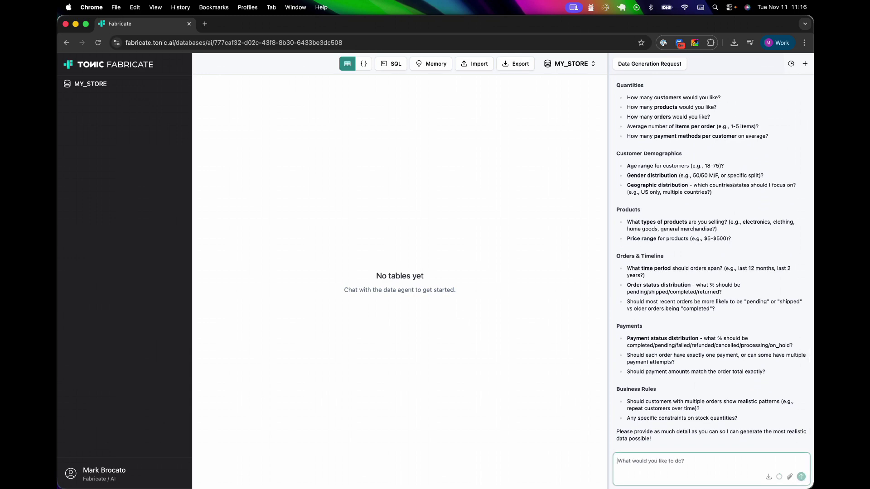
# Begin a multi-line reply to the agent's questions with "1000 customers", "20 products (electronics)" and "1-5 orders per customer".
pyautogui.scroll(2, 671, 341)
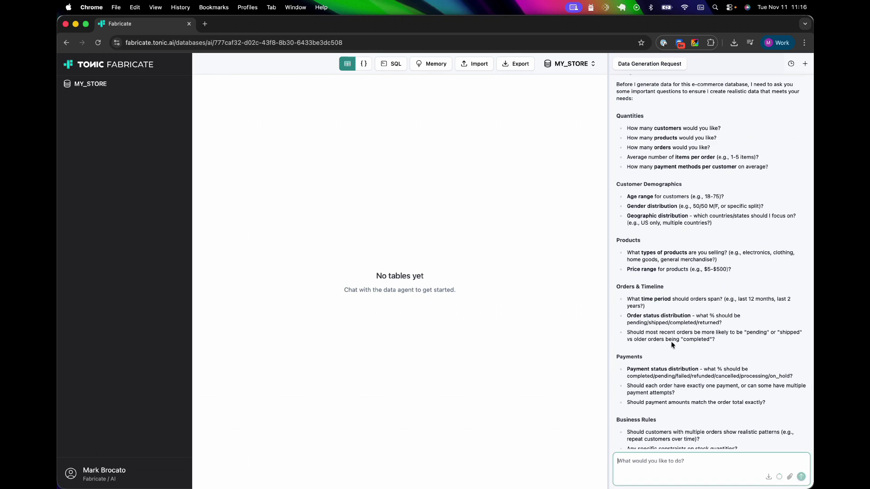
pyautogui.scroll(-2, 671, 342)
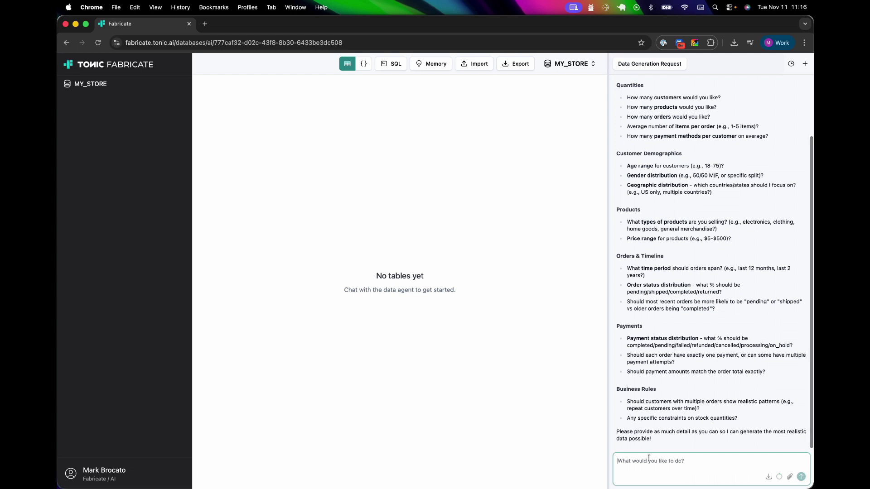
pyautogui.write('10')
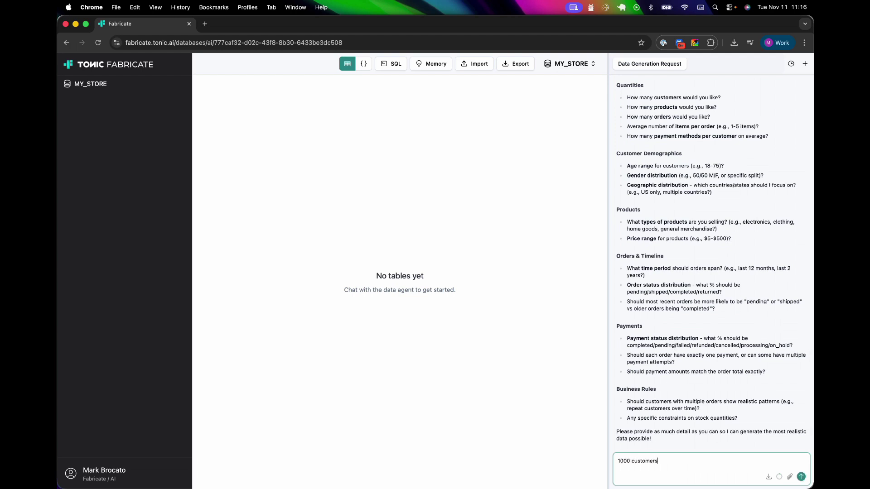
pyautogui.write('00 customers')
pyautogui.hotkey('shift', 'Return')
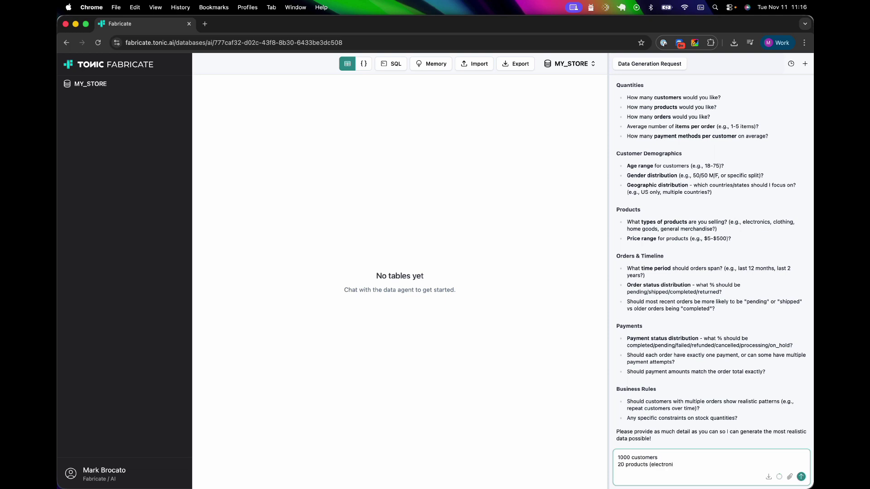
pyautogui.hotkey('shift', 'Return')
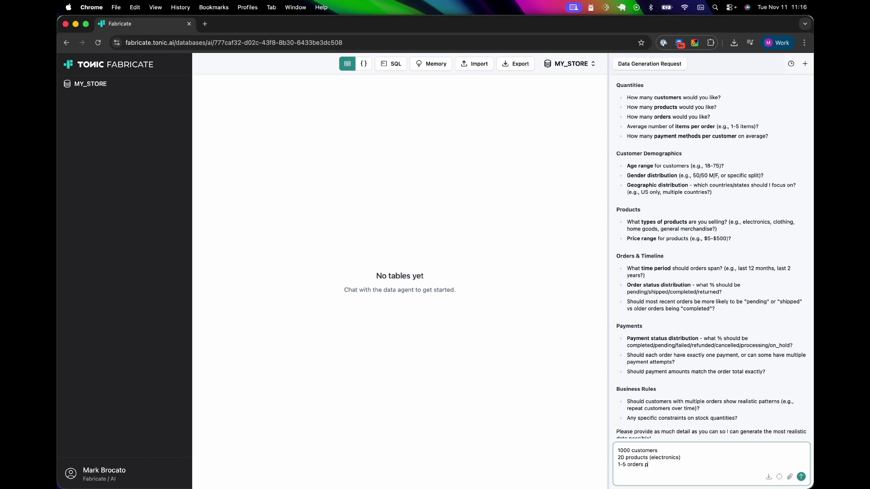
pyautogui.hotkey('shift', 'Return')
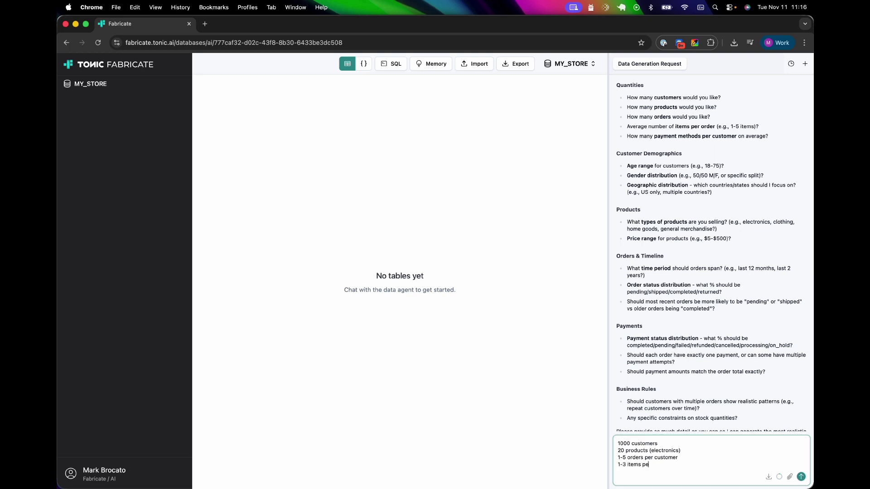
# Add "1-3 items per order", "all customers based in the US" and "everything else is up to you" to the reply and send it.
pyautogui.write('1-3 items per order')
pyautogui.hotkey('shift', 'Return')
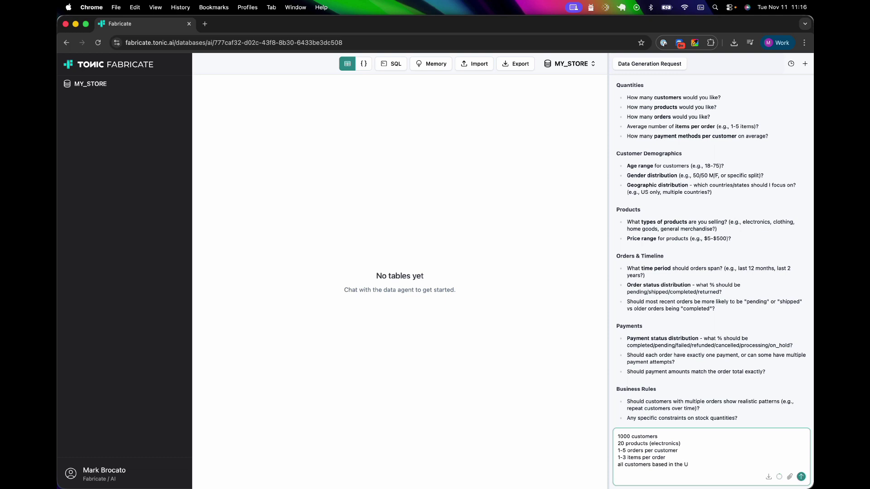
pyautogui.hotkey('shift', 'Return')
pyautogui.write('everything else is up to')
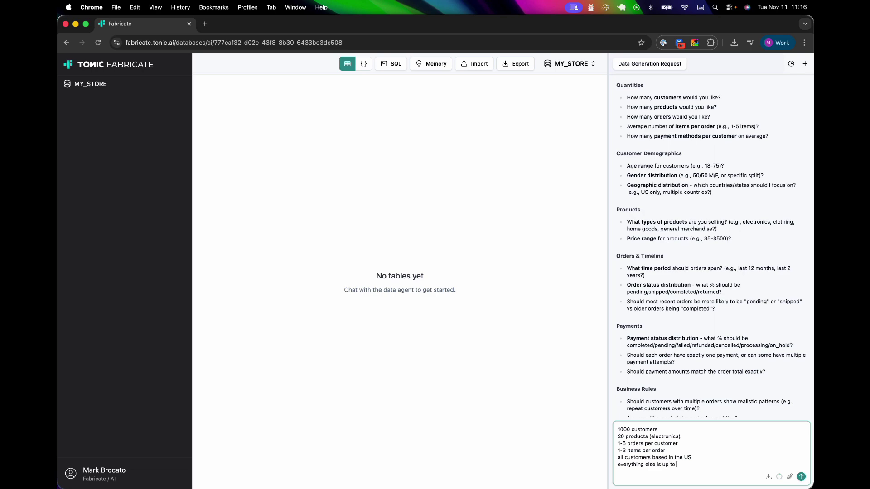
pyautogui.write(' you')
pyautogui.press('Return')
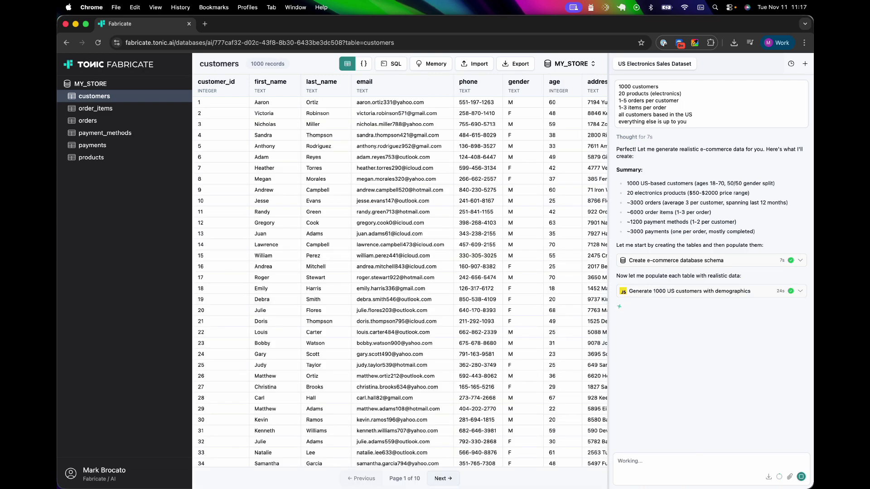
# Examine the generated customers table across its contact, demographic, address and date columns.
pyautogui.hscroll(3, 369, 196)
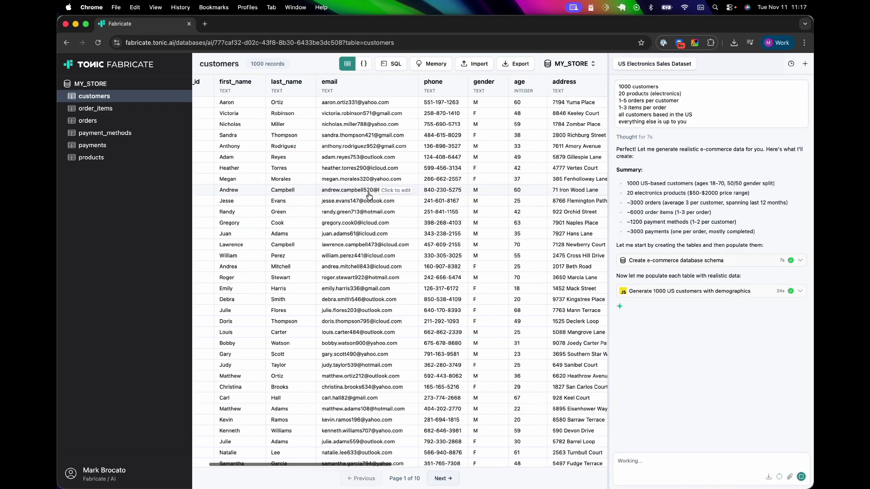
pyautogui.hscroll(10, 369, 196)
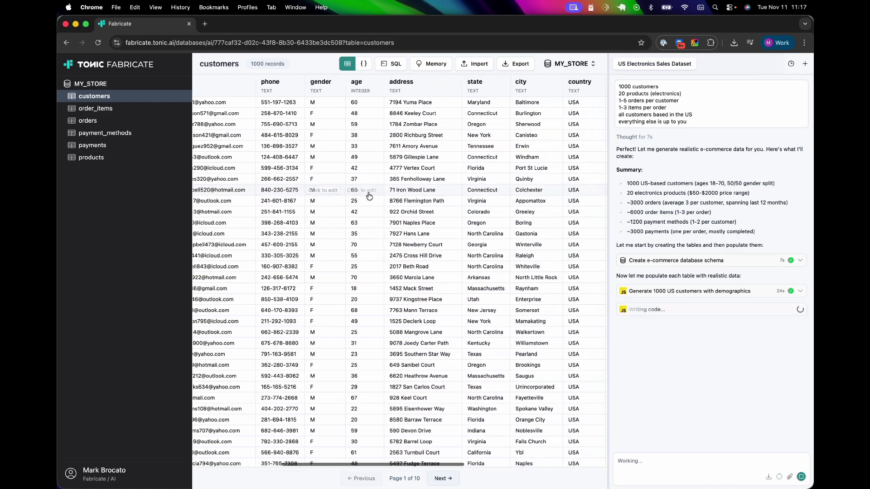
pyautogui.hscroll(5, 369, 195)
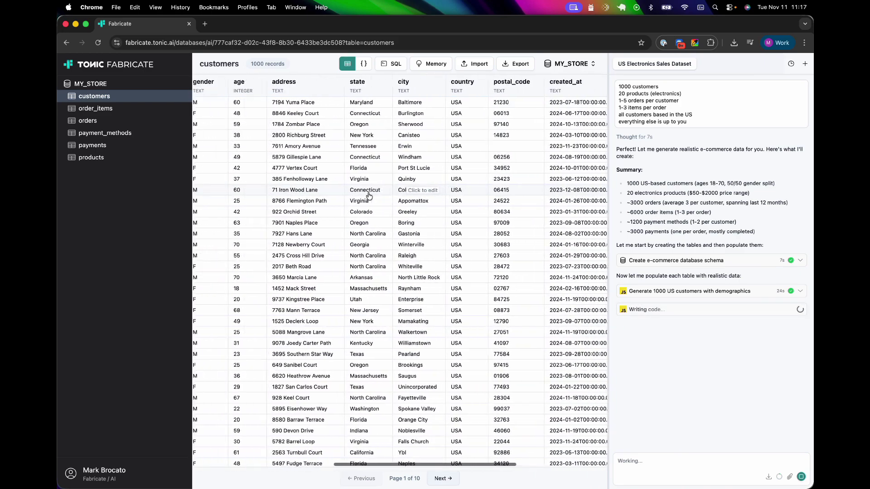
pyautogui.hscroll(-15, 368, 196)
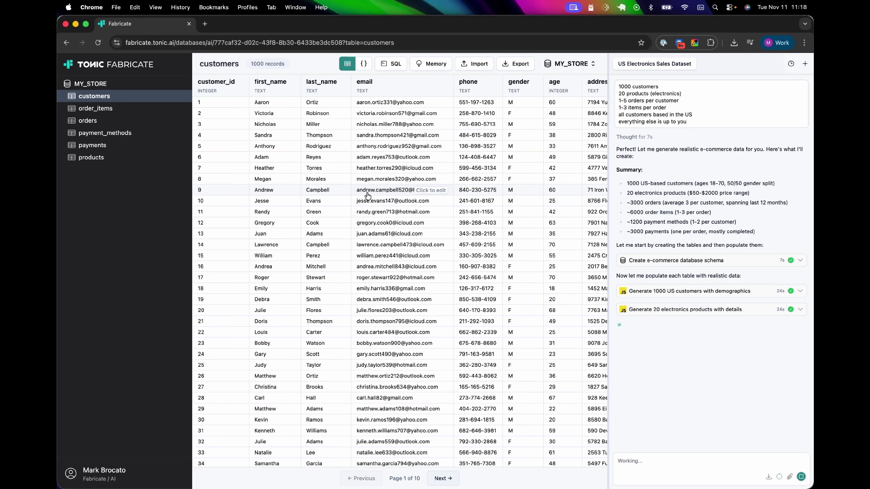
# Inspect the generated records in the products, order_items and orders tables.
pyautogui.click(117, 157)
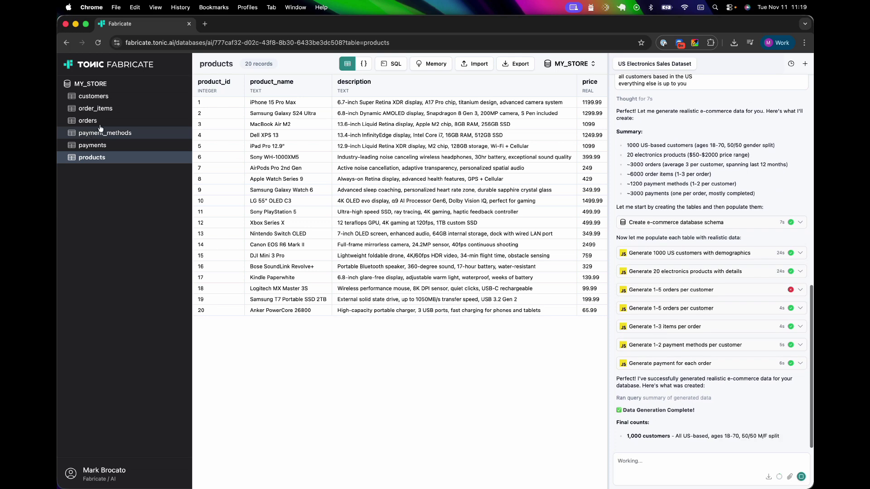
pyautogui.click(95, 109)
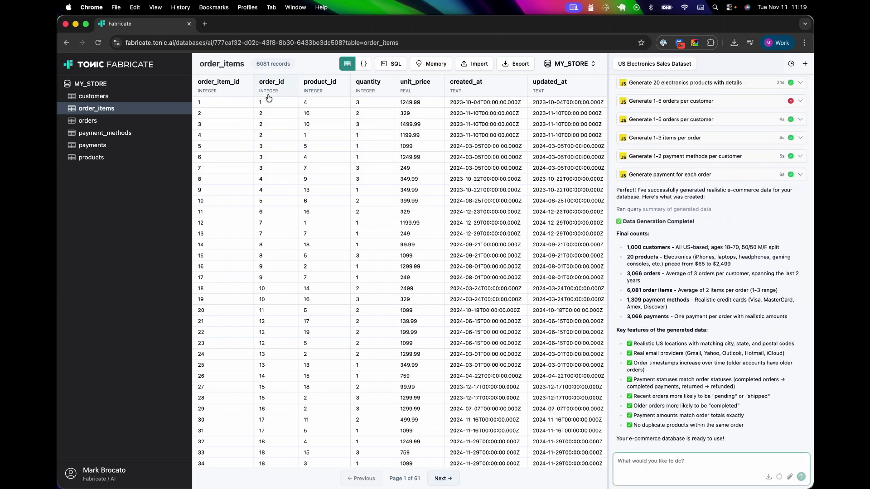
pyautogui.click(107, 123)
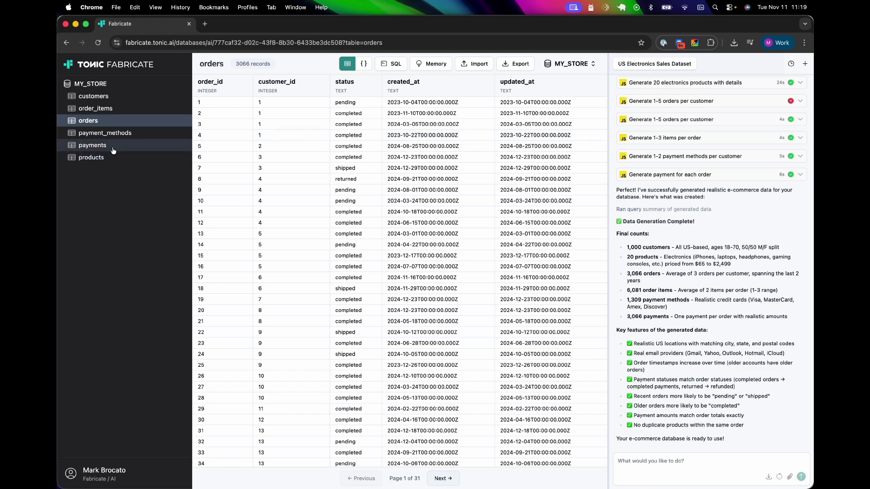
# Examine the payments table records and the code behind the agent's "Generate payment for each order" task.
pyautogui.click(187, 145)
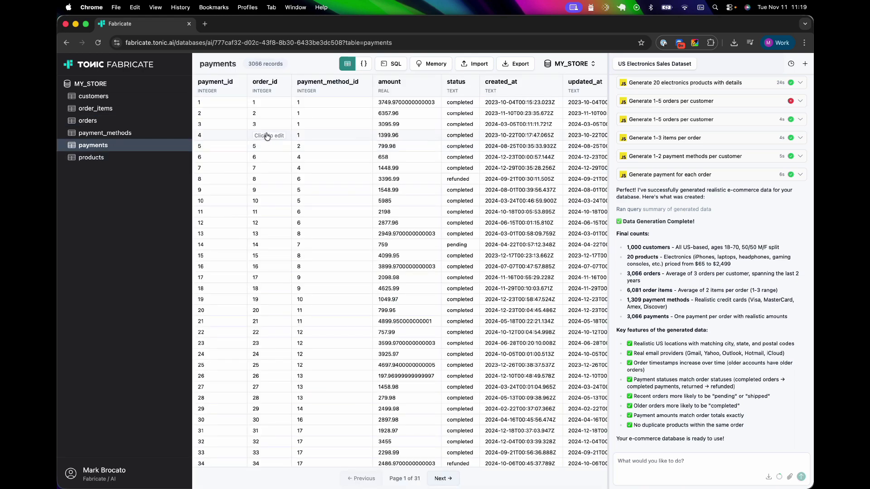
pyautogui.scroll(-1, 267, 137)
pyautogui.scroll(-7, 266, 137)
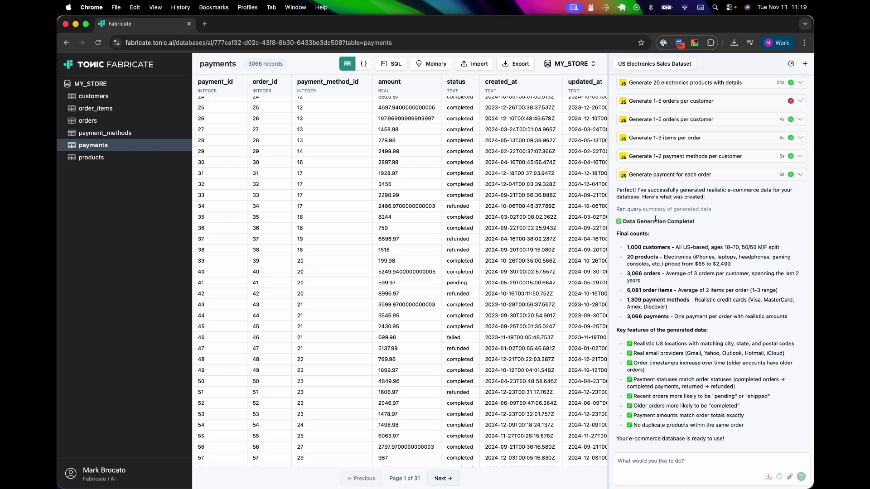
pyautogui.click(673, 177)
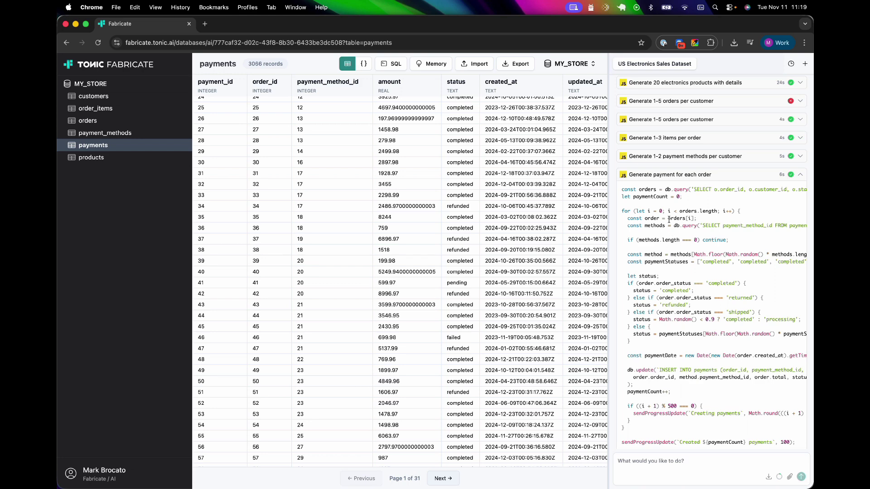
pyautogui.click(667, 178)
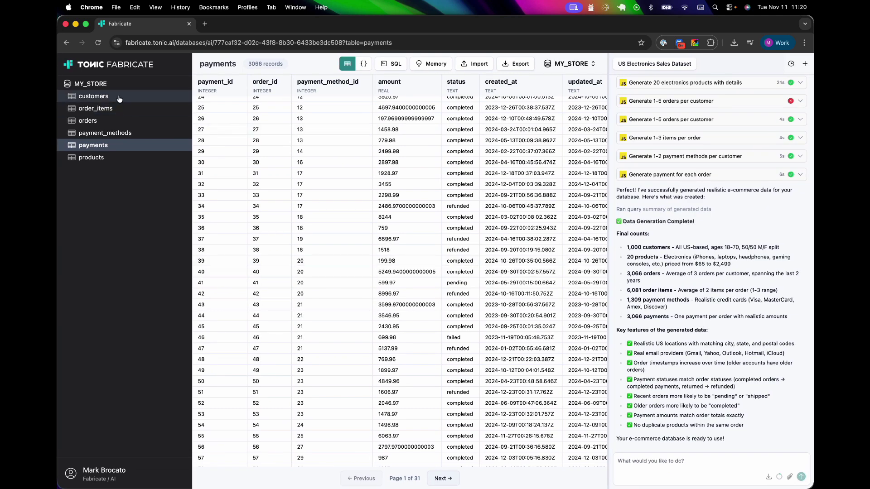
# Show the customers table and ask the agent "Give me a breakdown of customers by age group".
pyautogui.click(119, 99)
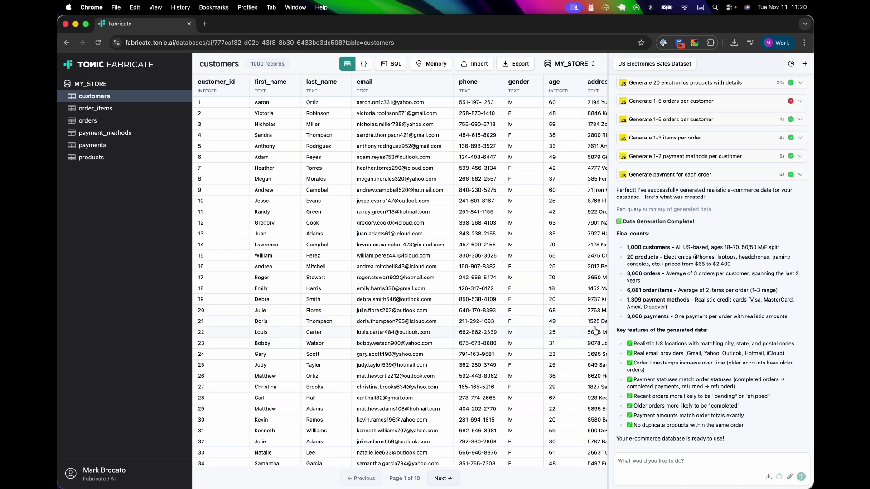
pyautogui.click(689, 460)
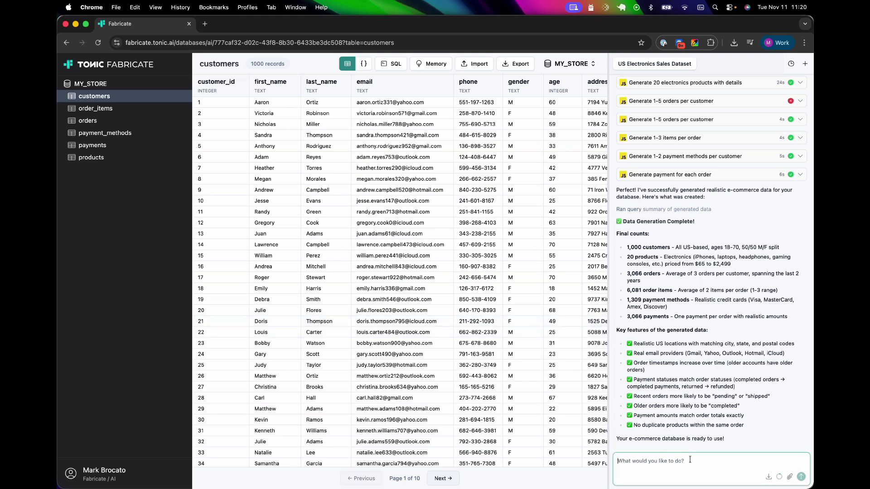
pyautogui.write('Give me a breakdown of customers by age group')
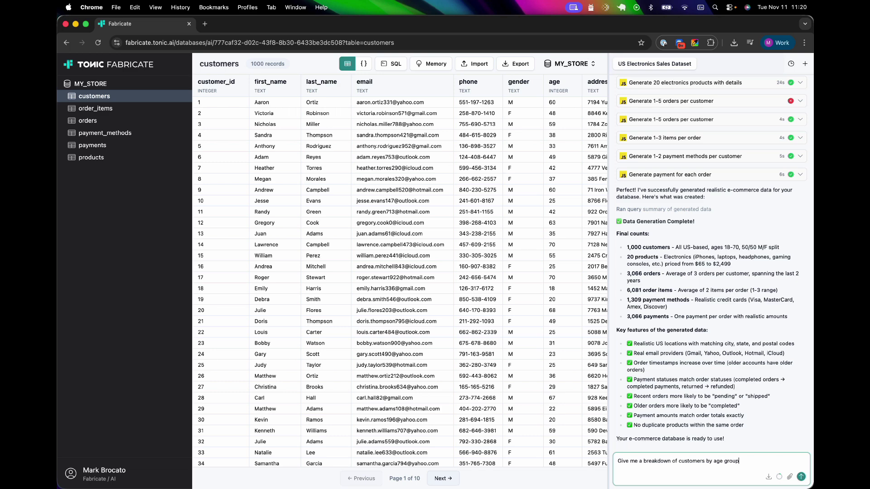
pyautogui.press('Return')
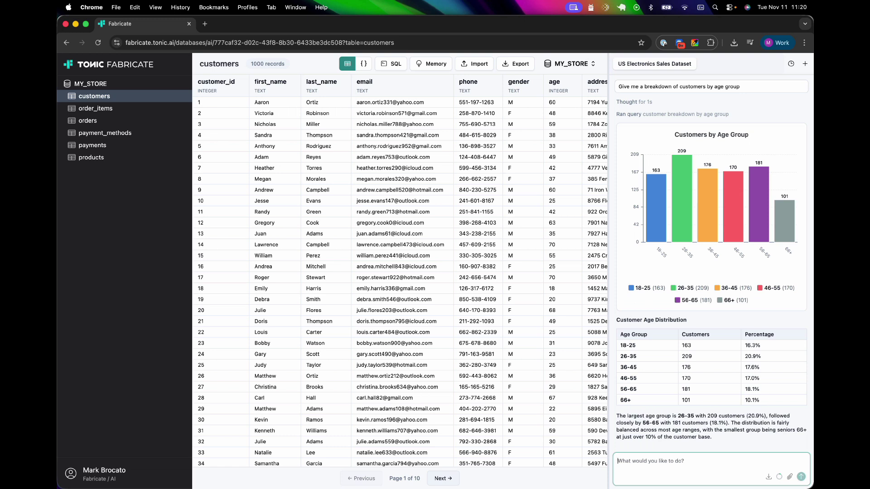
# Instruct the agent that "At least 50% of our customers should be between 26-35".
pyautogui.write('At least 50% of our customers shoul')
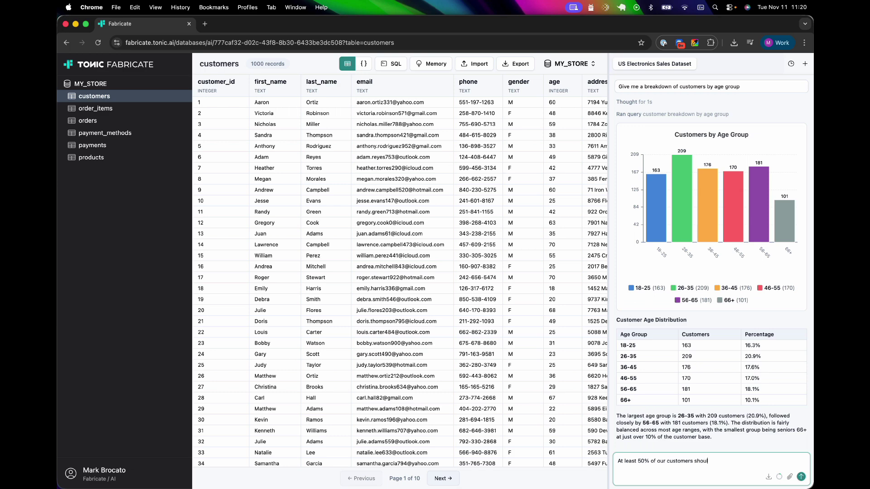
pyautogui.write('d be between 26-35')
pyautogui.press('Return')
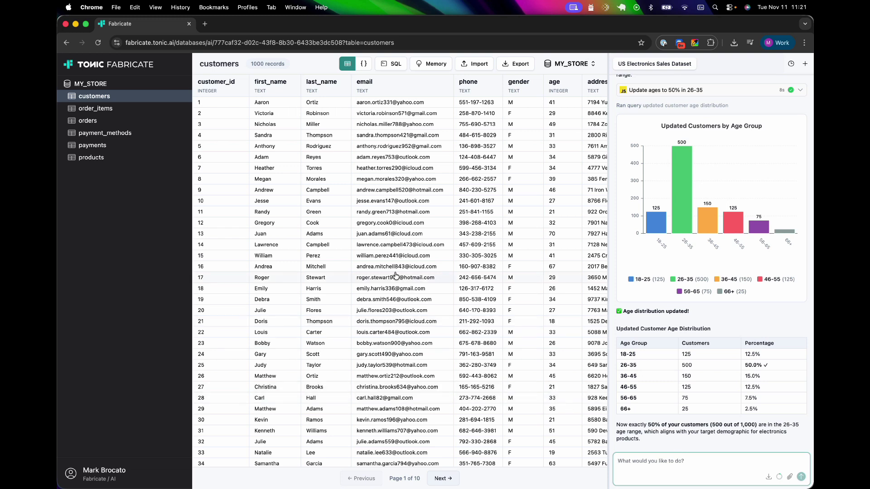
# Review the export formats available for the database.
pyautogui.click(512, 65)
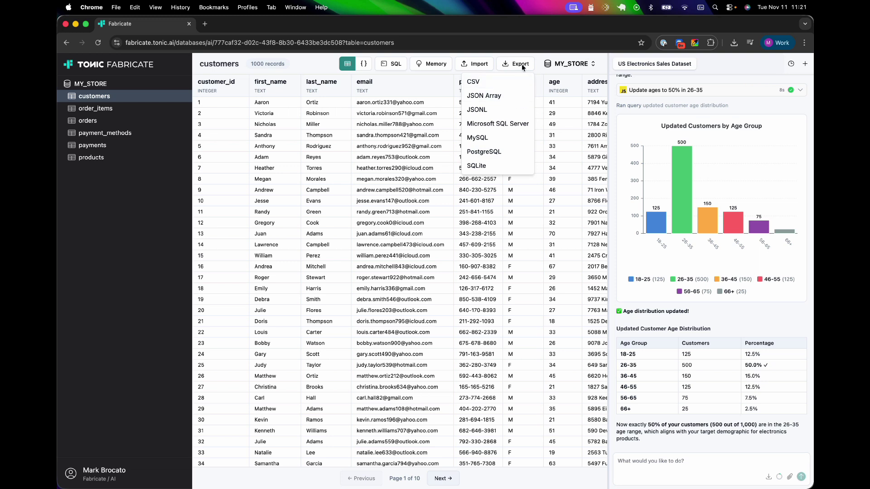
pyautogui.click(521, 66)
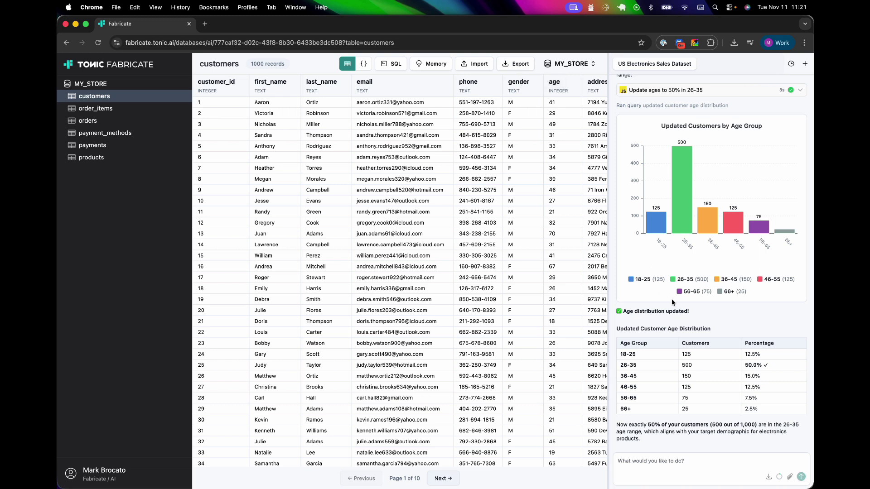
# Ask the agent to "Generate PDF receipts for all payments".
pyautogui.click(681, 460)
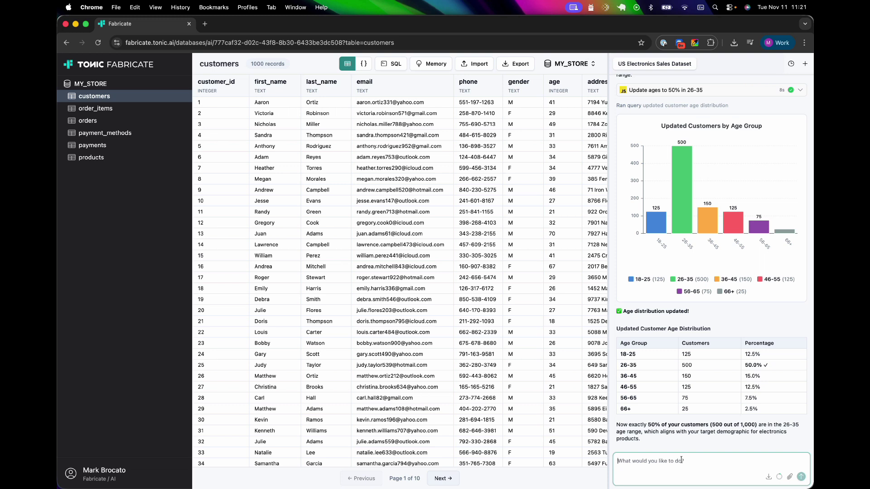
pyautogui.write('Generate PDF receipts for all pay')
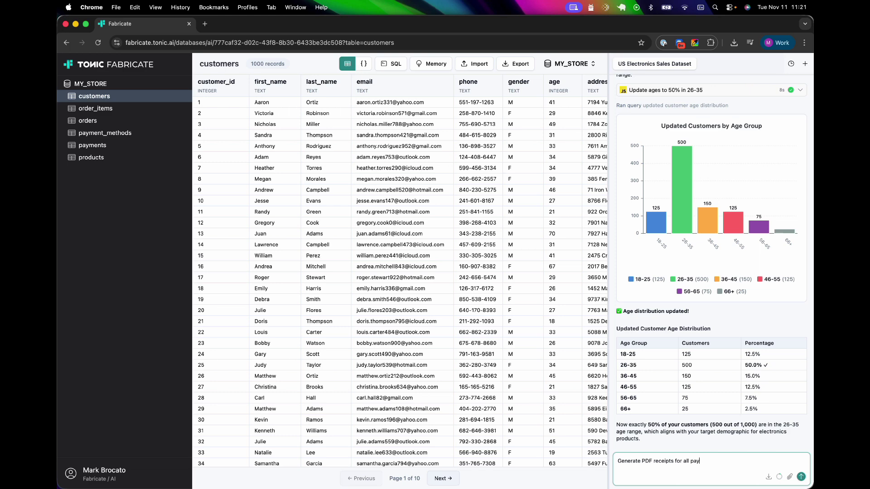
pyautogui.write('ments')
pyautogui.press('Return')
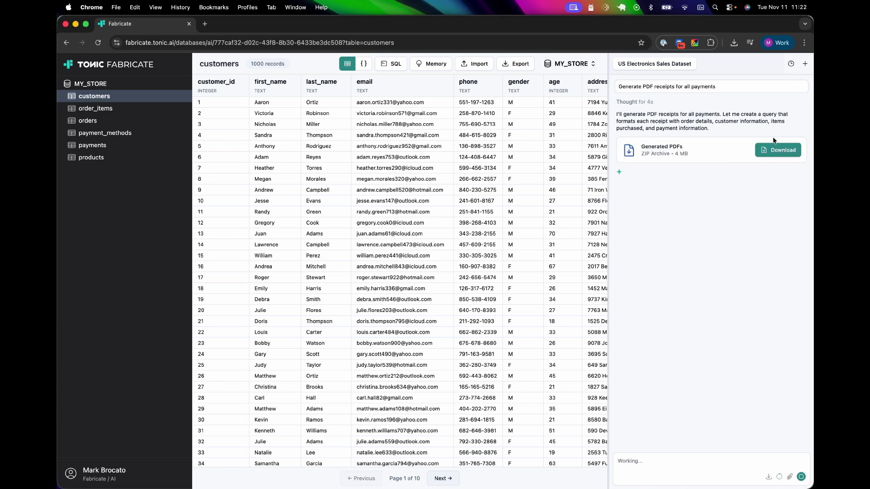
# Download the ZIP archive of generated PDFs and extract pdfs_1762852973.zip in the Downloads folder.
pyautogui.click(776, 150)
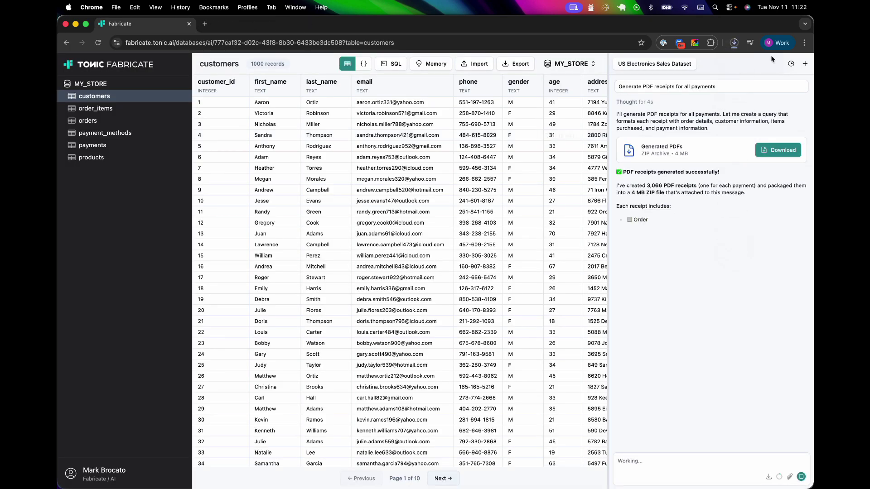
pyautogui.click(734, 43)
pyautogui.click(735, 44)
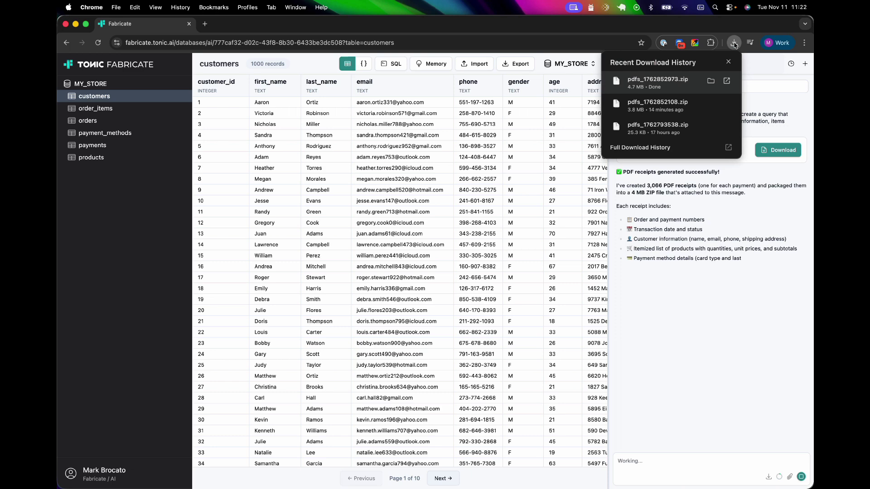
pyautogui.click(667, 80)
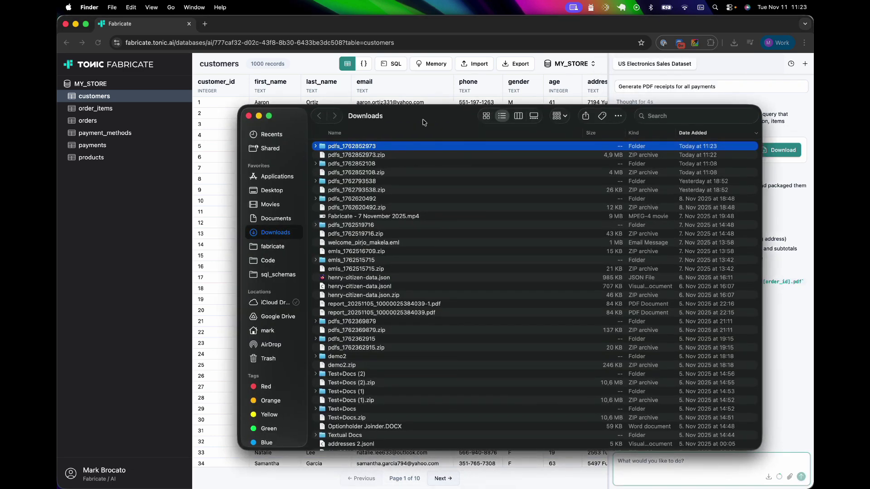
pyautogui.doubleClick(368, 147)
pyautogui.doubleClick(370, 147)
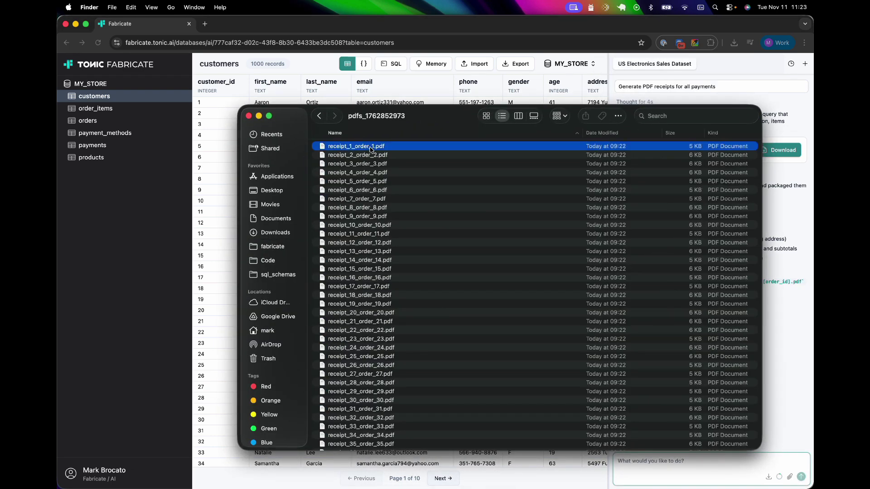
pyautogui.scroll(-3, 495, 144)
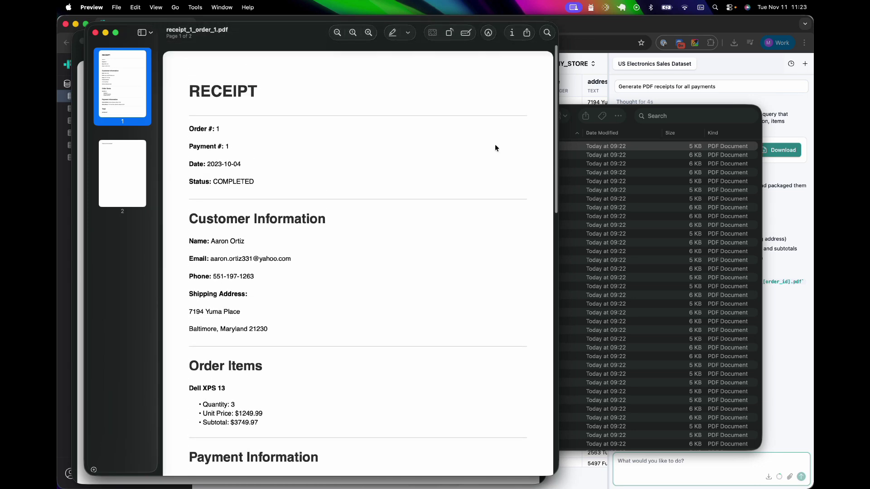
pyautogui.scroll(-10, 495, 147)
pyautogui.scroll(12, 495, 148)
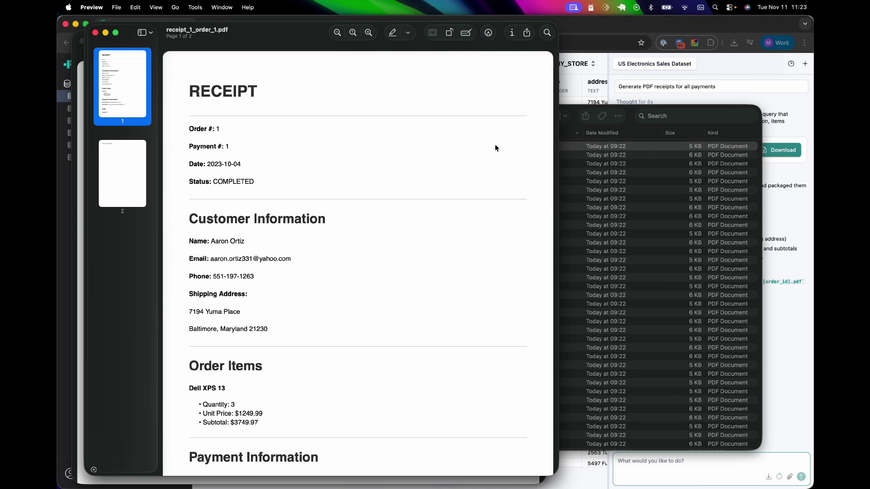
# Switch back to Fabricate and write "Create a reviews table with:" in the chat, listing customer_id, product_id, stars (1-5), content and created_at.
pyautogui.click(605, 30)
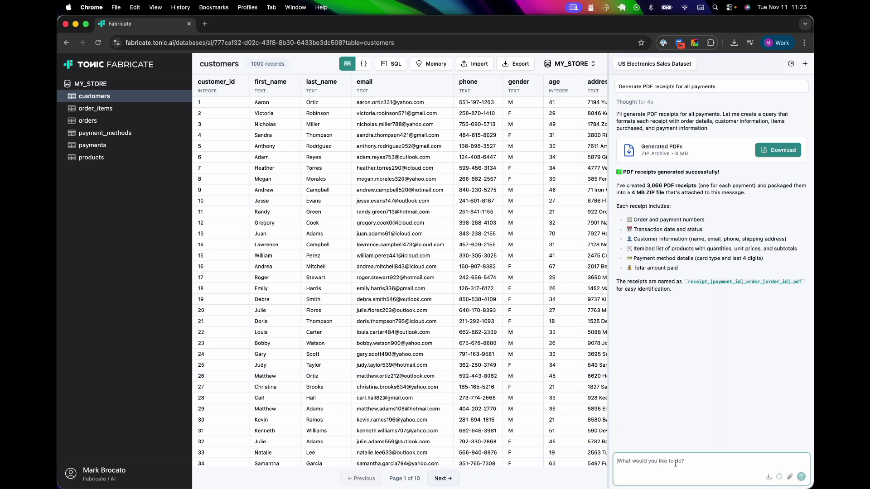
pyautogui.write('Create a reviews table with:')
pyautogui.hotkey('shift', 'Return')
pyautogui.write('customer_id')
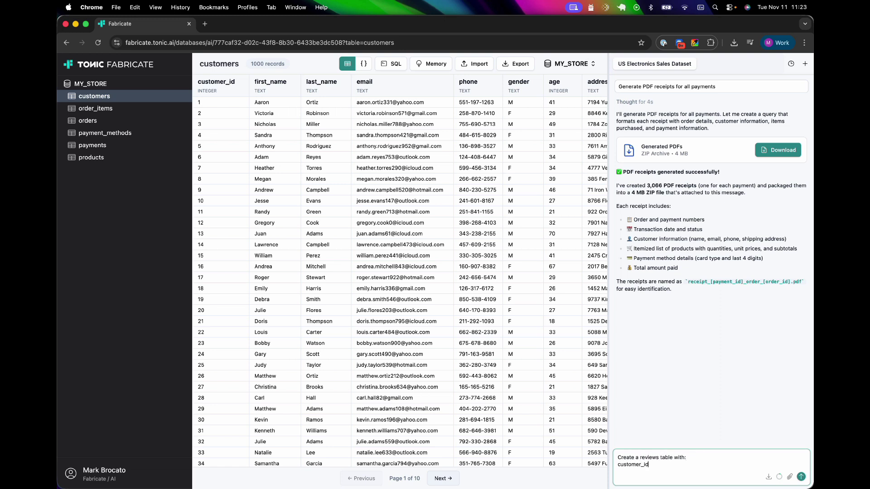
pyautogui.hotkey('shift', 'Return')
pyautogui.write('prod')
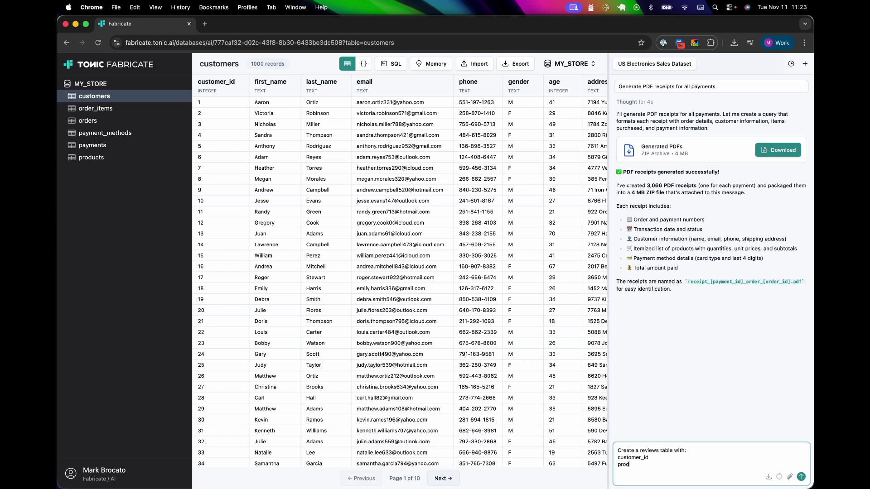
pyautogui.write('uct_id')
pyautogui.hotkey('shift', 'Return')
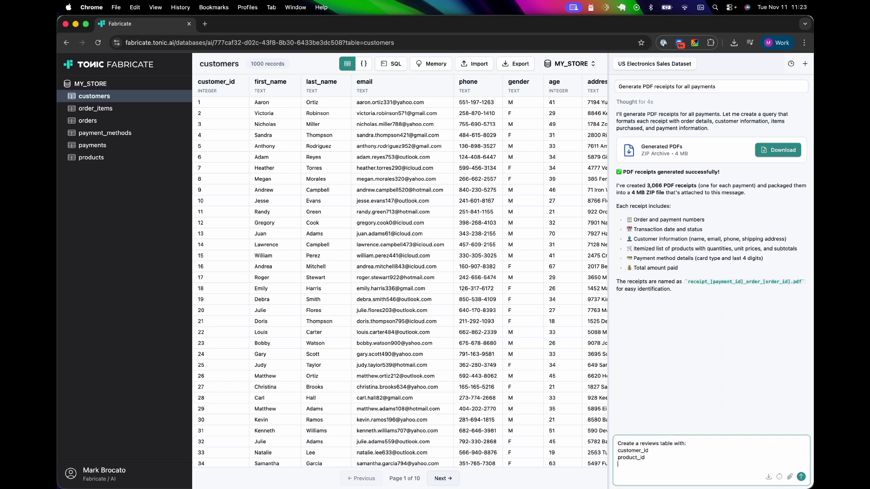
pyautogui.write('stars (1-5)')
pyautogui.hotkey('shift', 'Return')
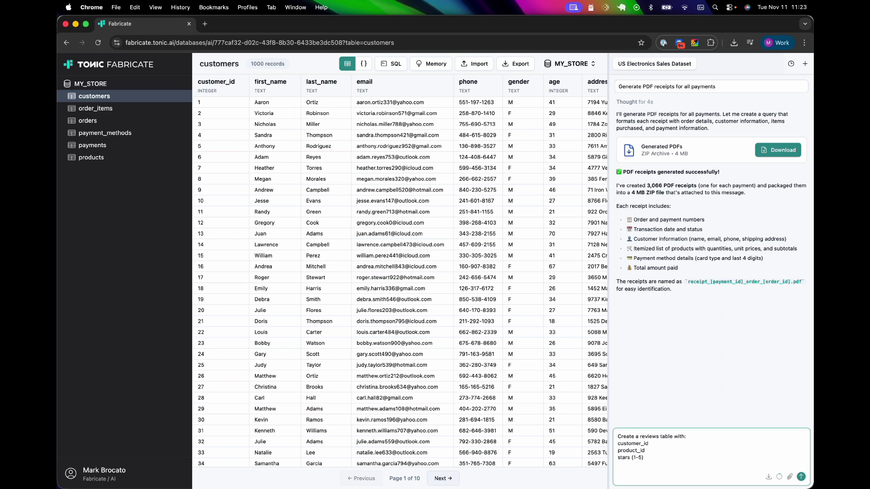
pyautogui.write('content')
pyautogui.hotkey('shift', 'Return')
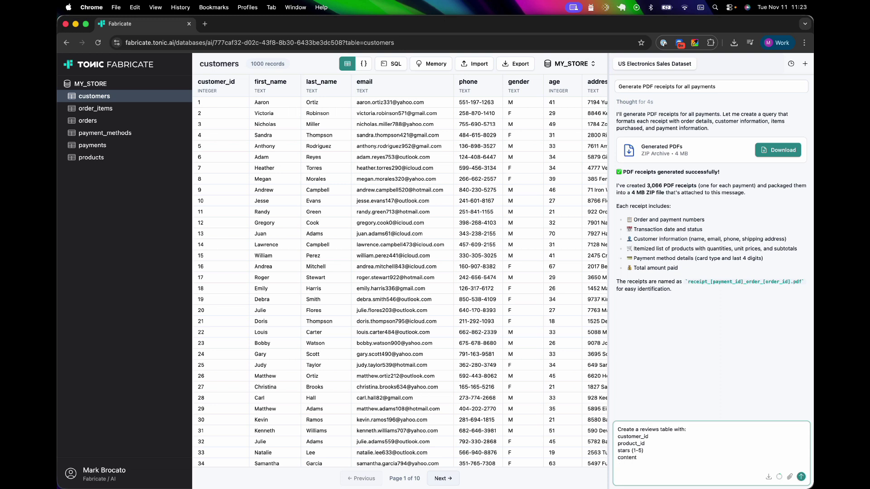
pyautogui.write('created_at')
pyautogui.hotkey('shift', 'Return')
# Add "Generate 10 reviews for products that customers actually bought, posted within 3 days of purchase." after a blank line and send the request.
pyautogui.hotkey('shift', 'Return')
pyautogui.write('Generat')
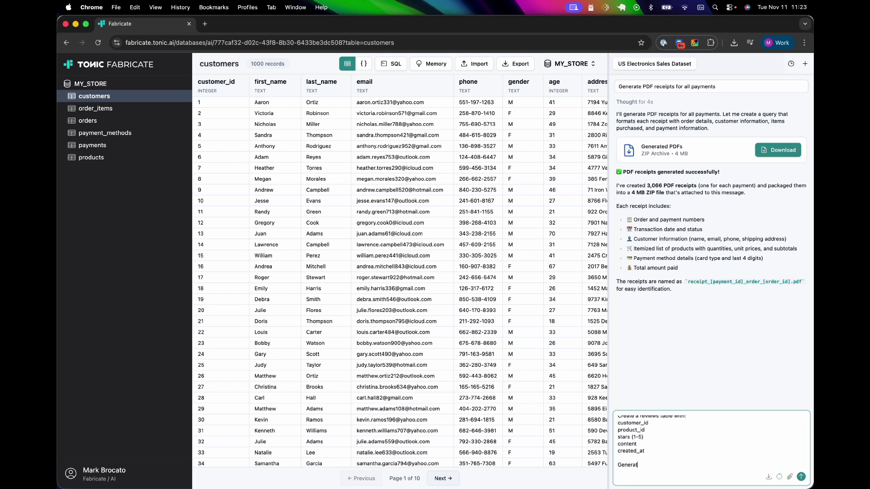
pyautogui.write('e 10 reviews for products that customers actually b')
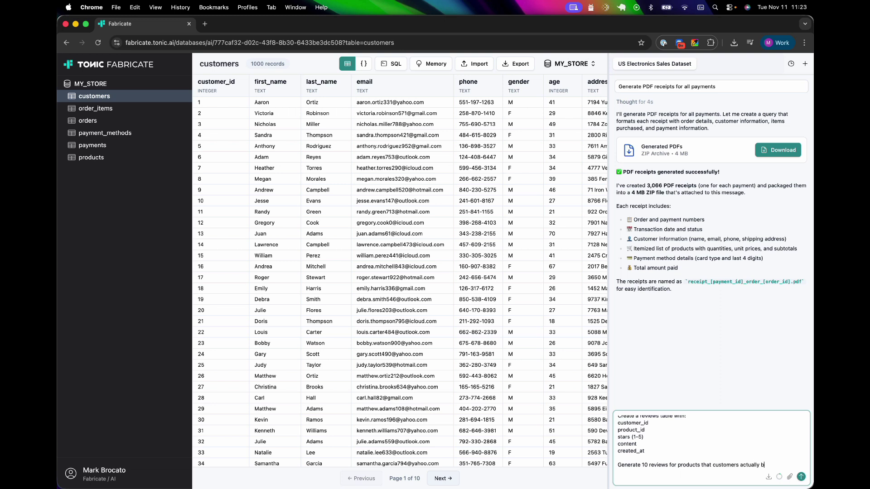
pyautogui.write('ought, posted within ')
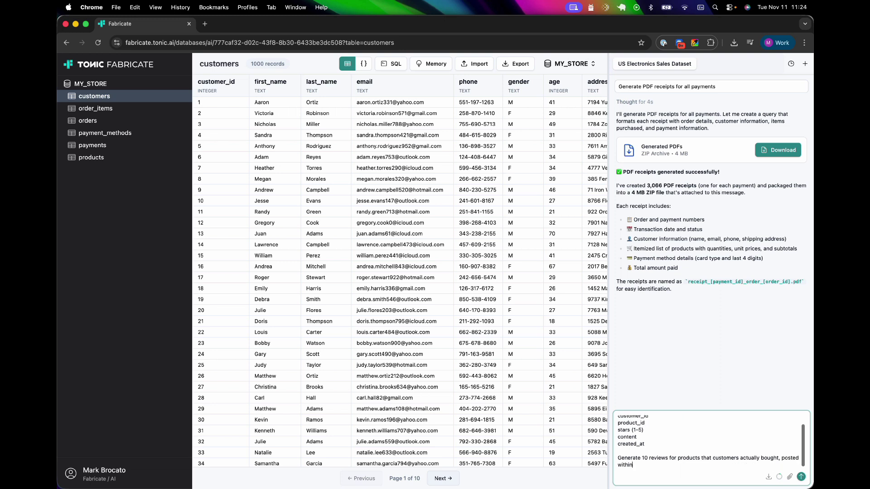
pyautogui.write('3 days of purchase.')
pyautogui.press('Return')
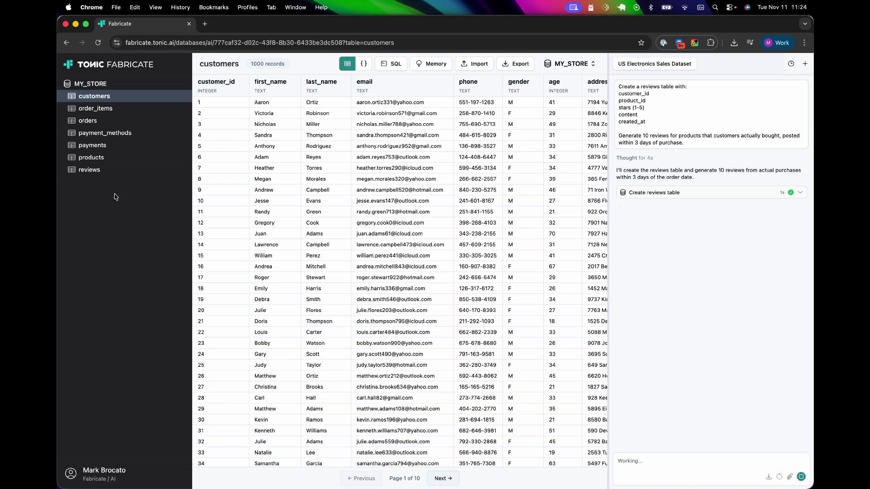
# Show the reviews table and inspect the stars, content and other columns of the generated records.
pyautogui.click(97, 170)
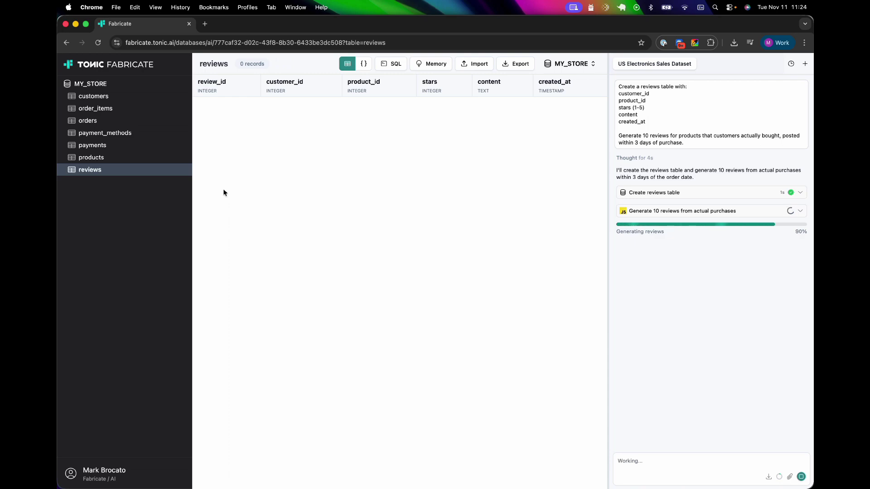
pyautogui.hscroll(4, 225, 192)
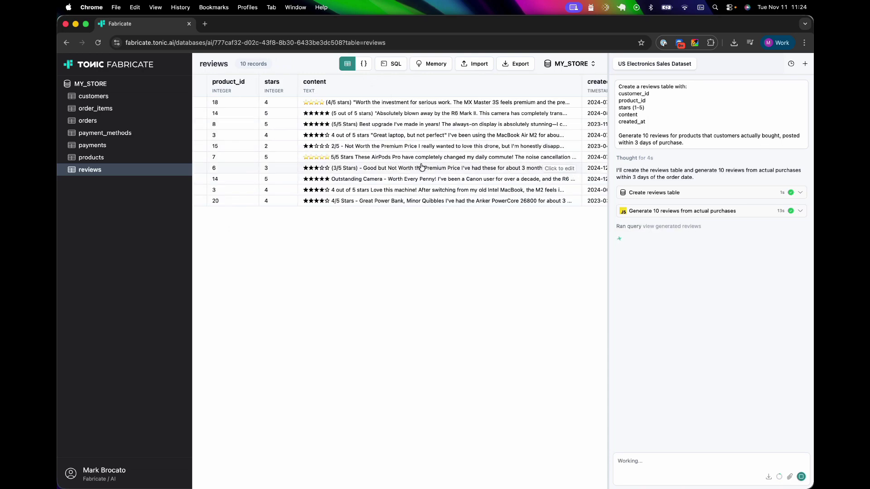
pyautogui.hscroll(-3, 407, 163)
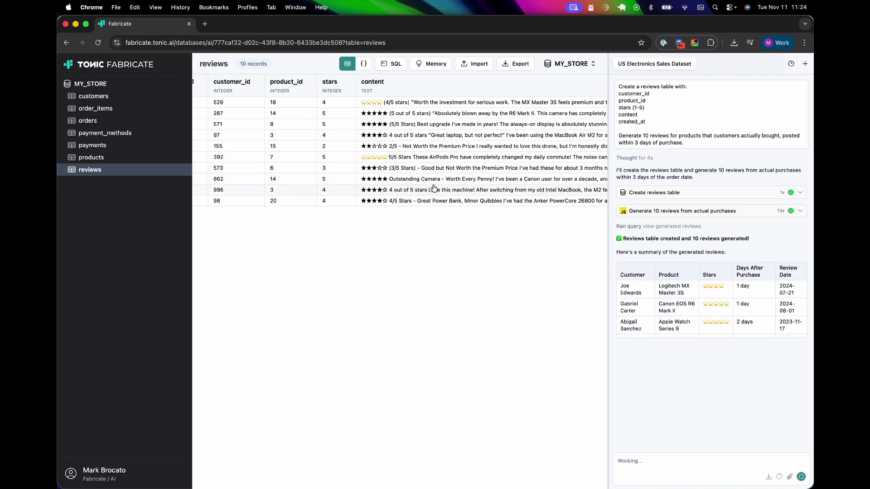
pyautogui.hscroll(3, 422, 179)
pyautogui.hscroll(-4, 403, 170)
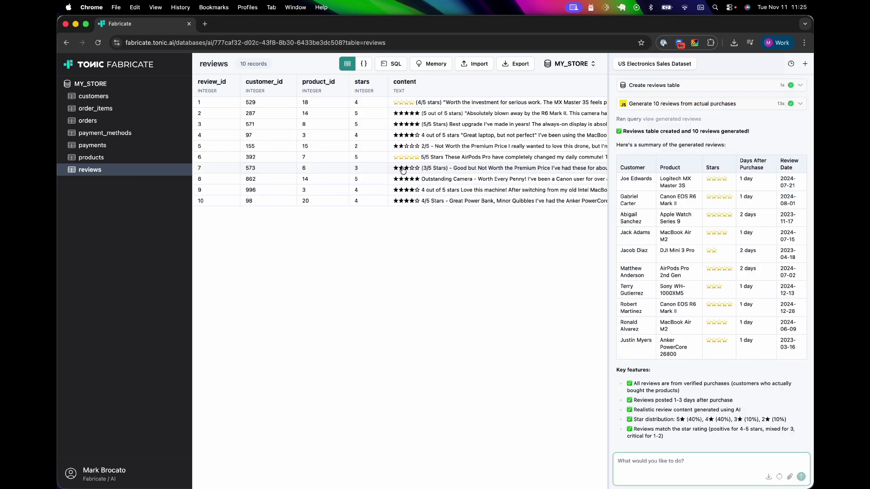